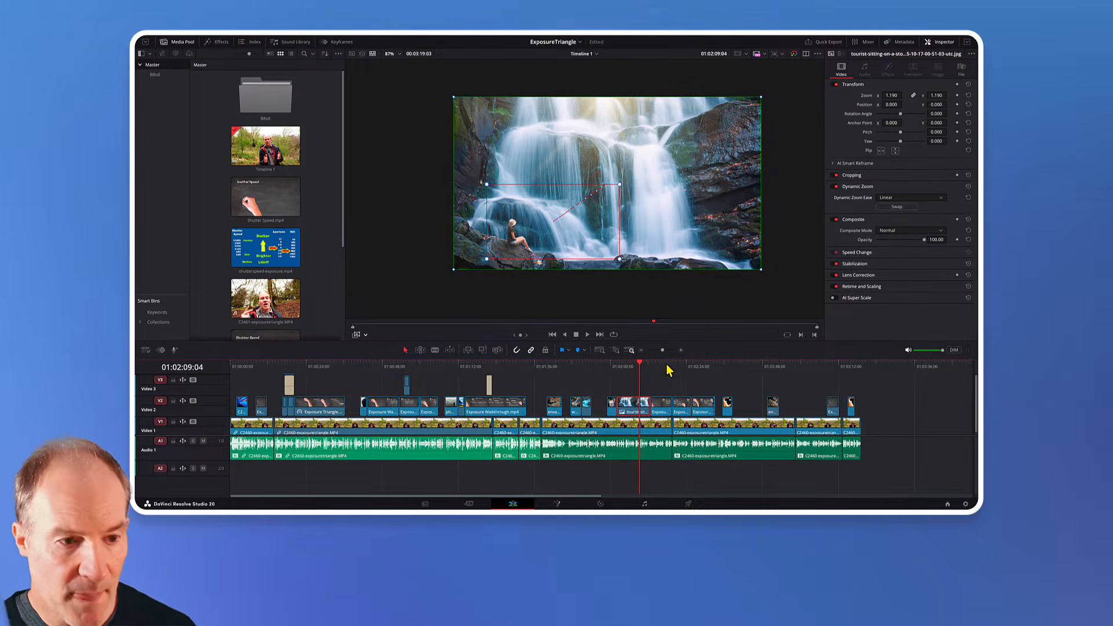
# Step: Play the timeline from the waterfall image to review its current motion
pyautogui.click(618, 370)
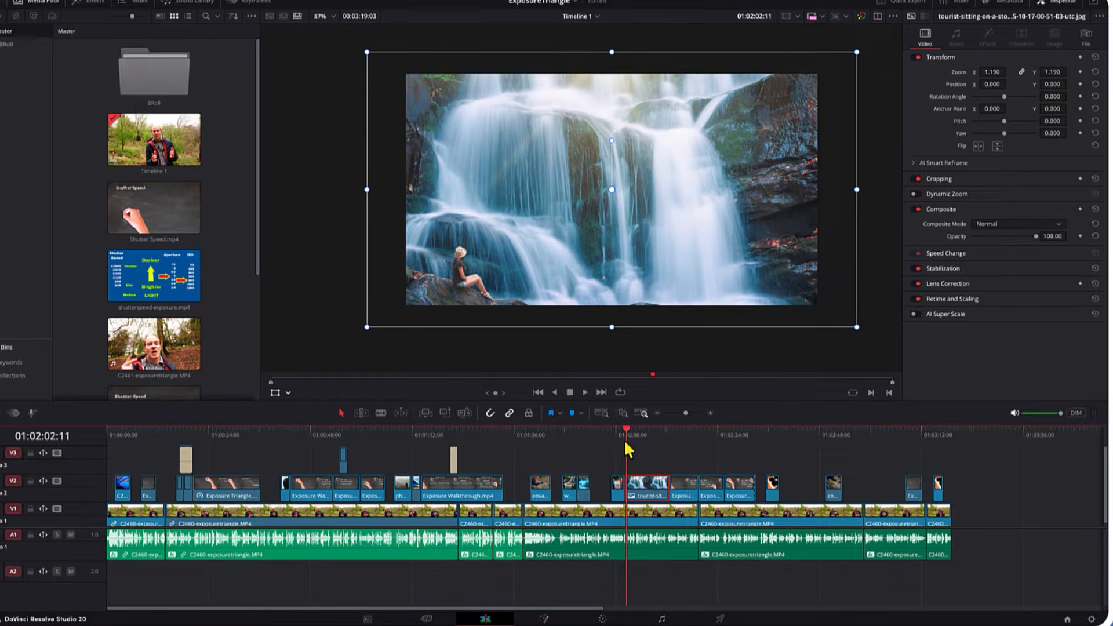
pyautogui.press('space')
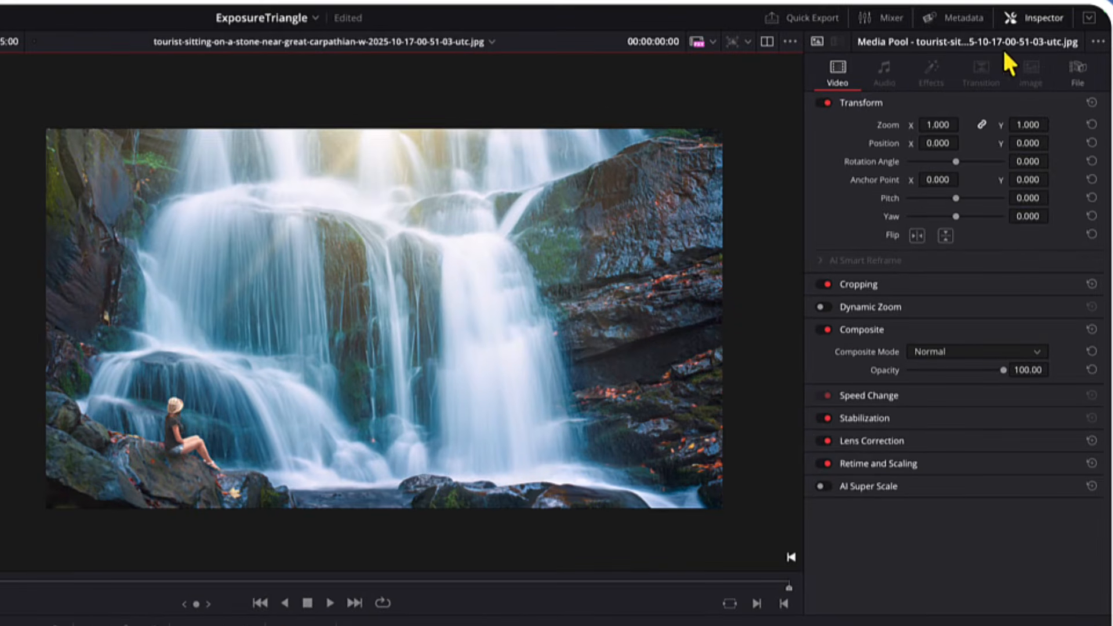
# Step: Enable Dynamic Zoom on the waterfall image
pyautogui.click(1022, 19)
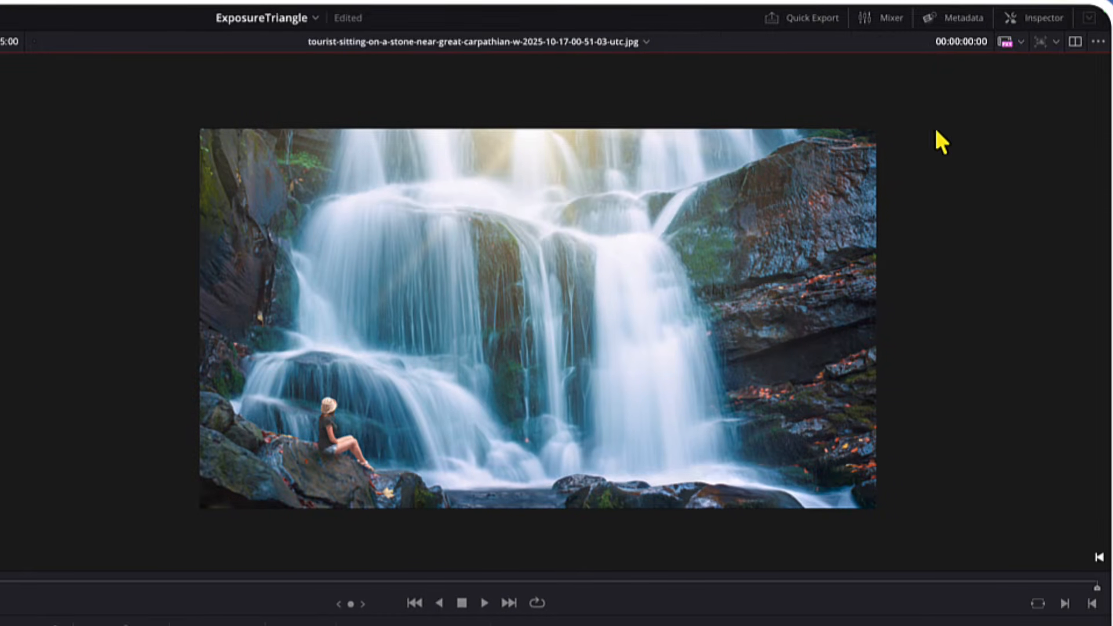
pyautogui.click(1026, 20)
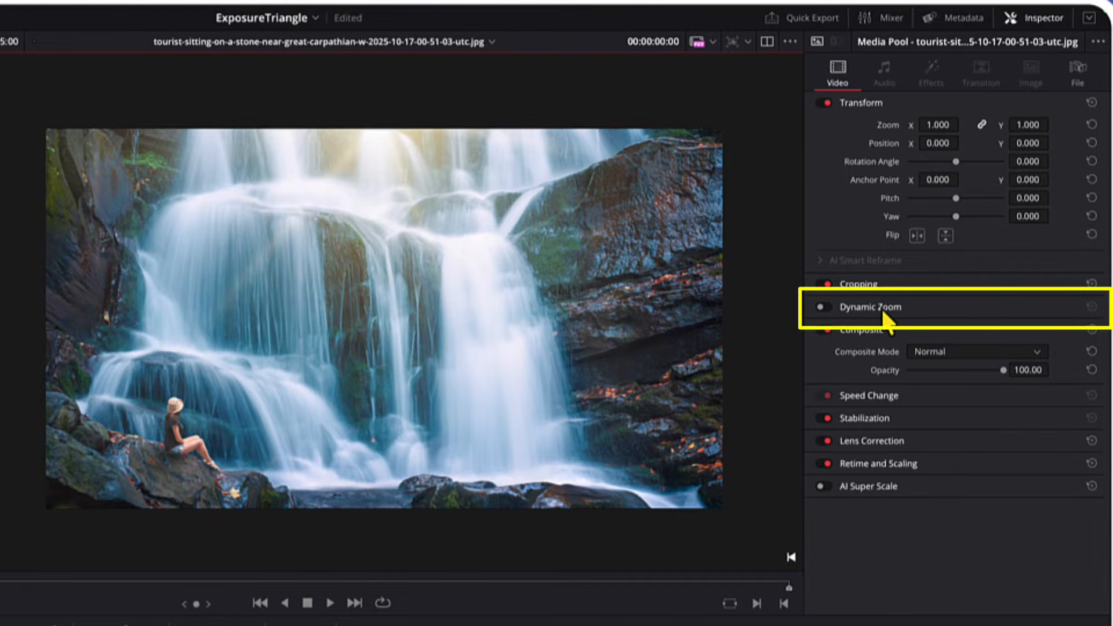
pyautogui.click(821, 307)
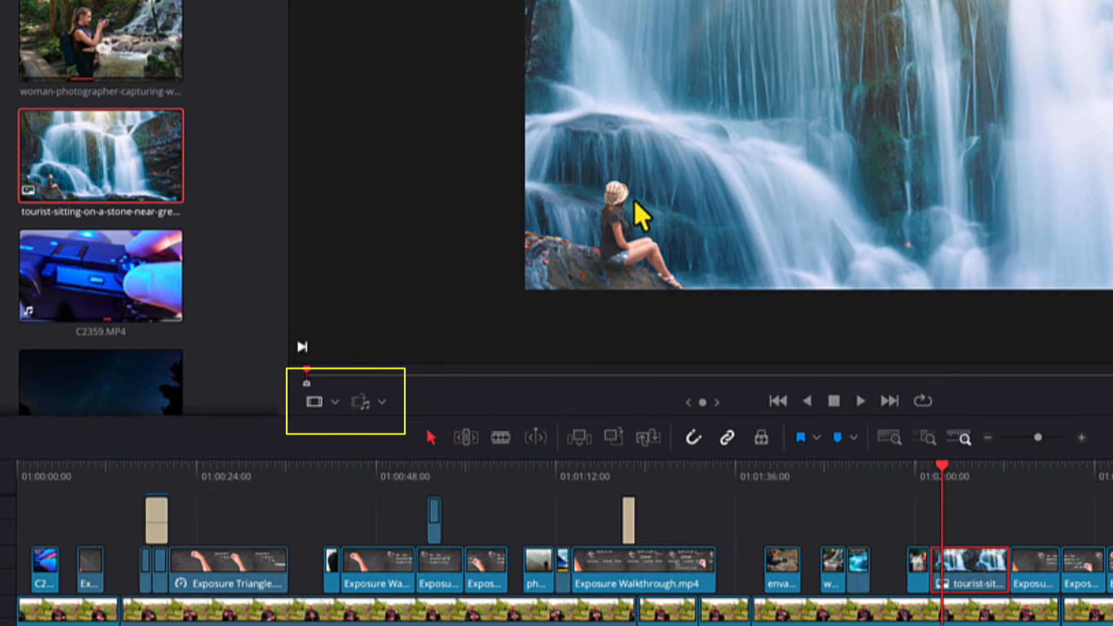
# Step: Switch the viewer to the timeline and display the Dynamic Zoom on-screen controls for the waterfall clip
pyautogui.click(337, 402)
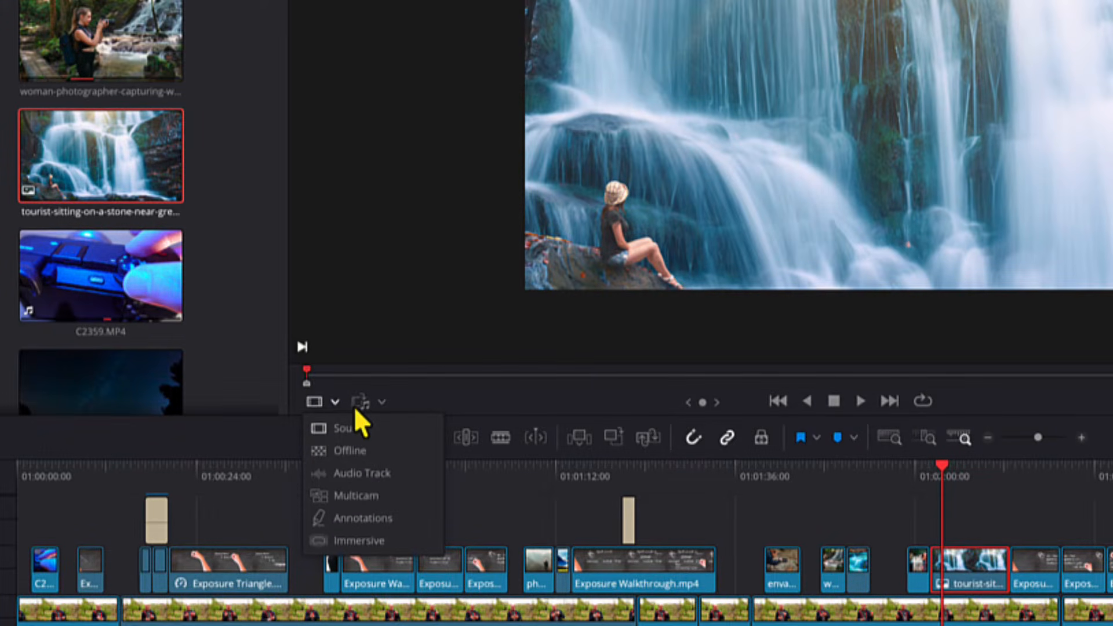
pyautogui.click(357, 294)
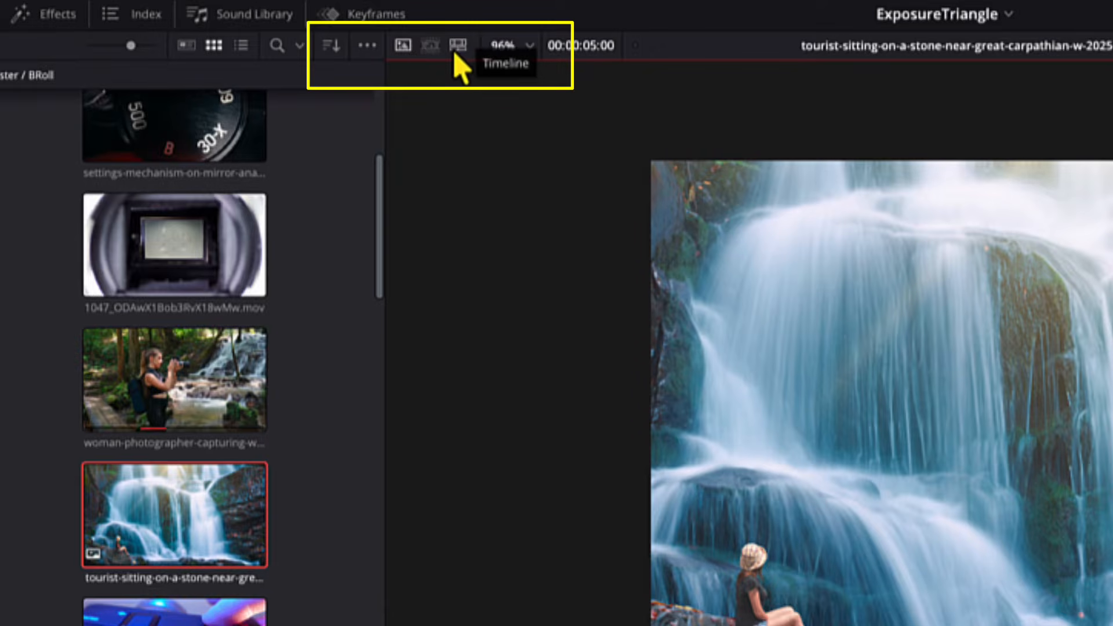
pyautogui.click(457, 47)
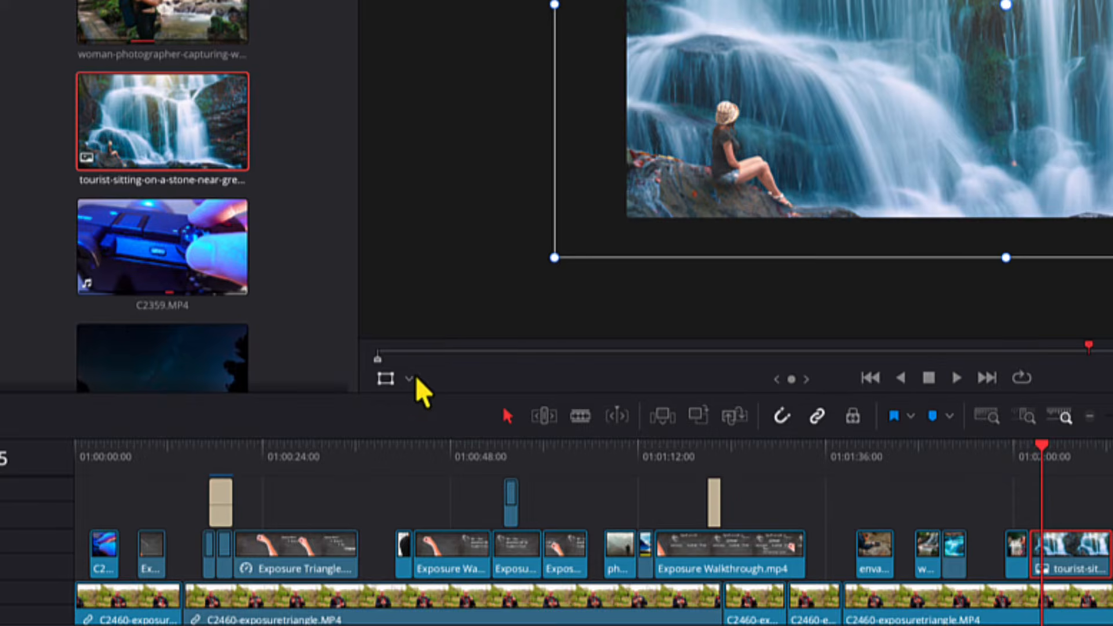
pyautogui.click(409, 378)
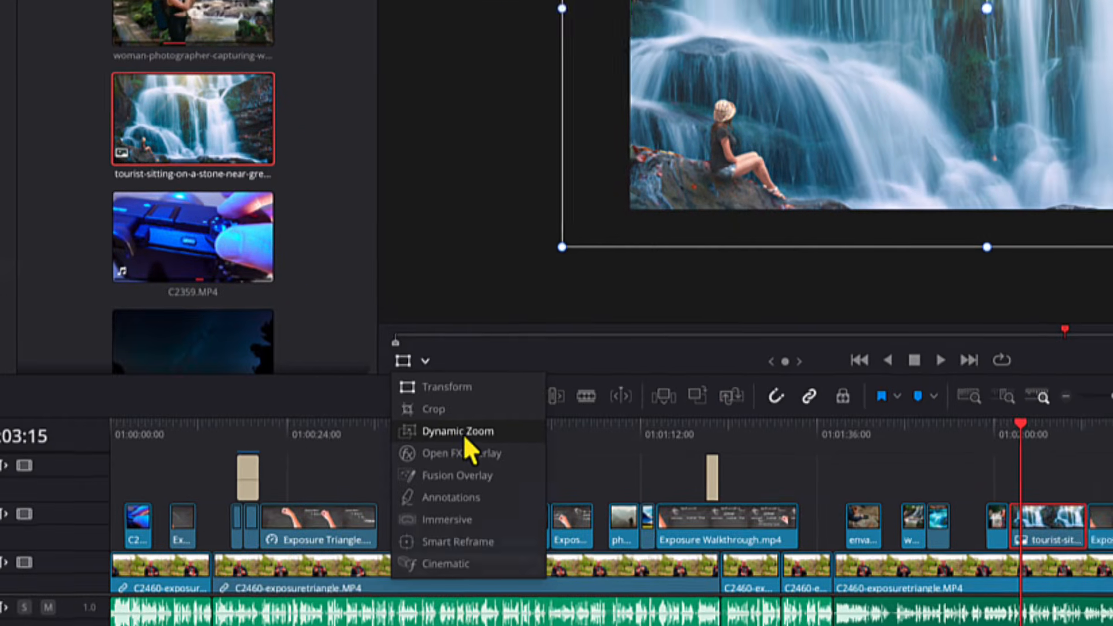
pyautogui.click(463, 433)
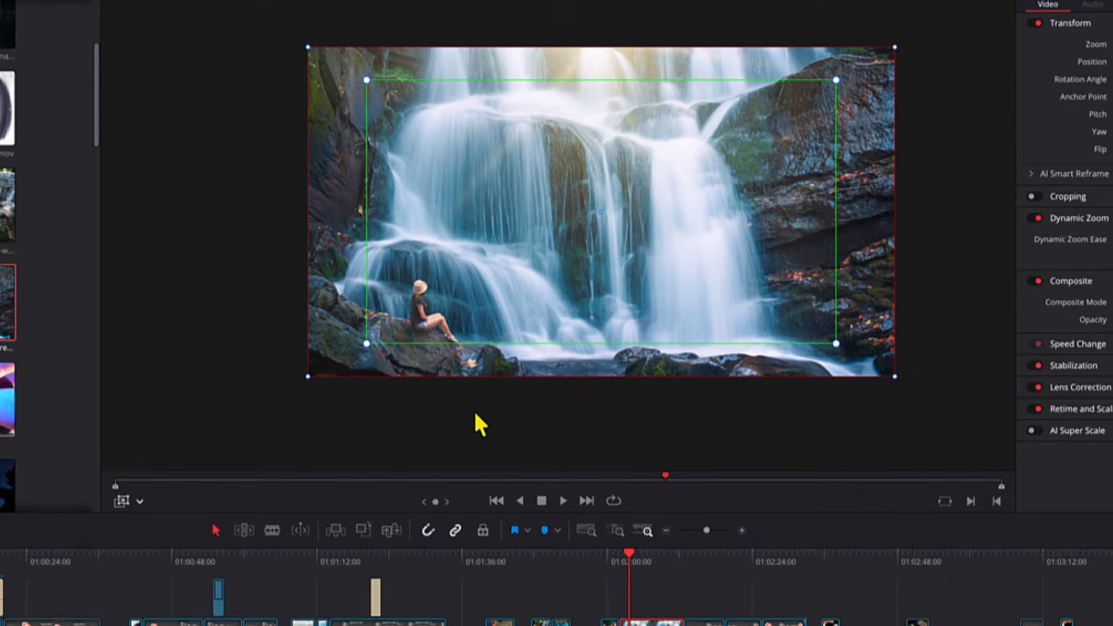
# Step: Play back the waterfall clip to preview its dynamic zoom
pyautogui.scroll(4, 305, 403)
pyautogui.scroll(5, 331, 400)
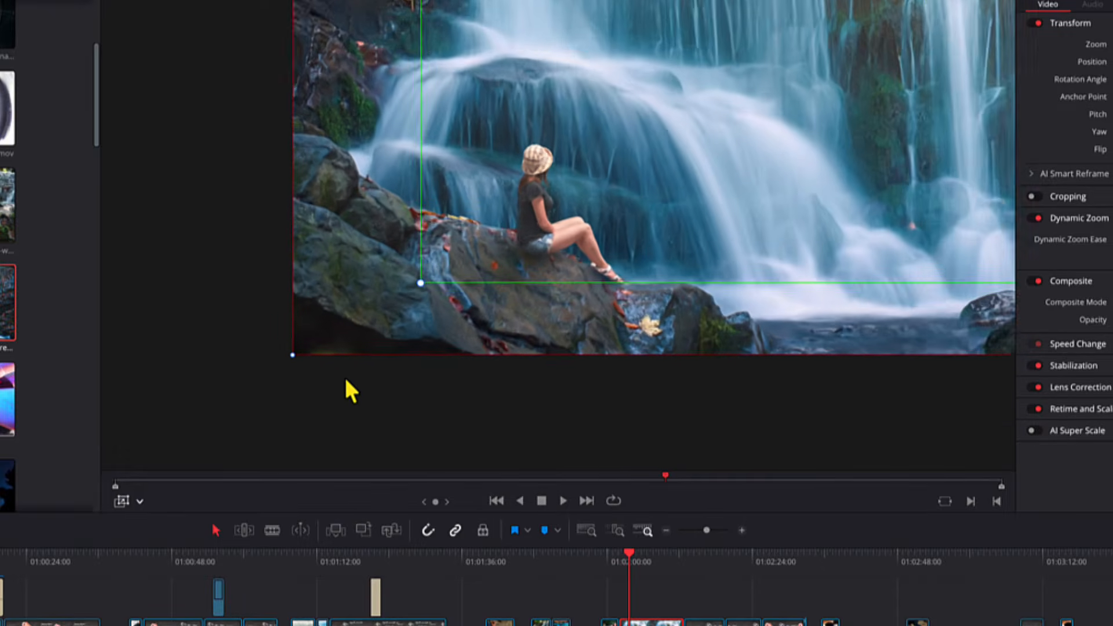
pyautogui.scroll(-6, 277, 287)
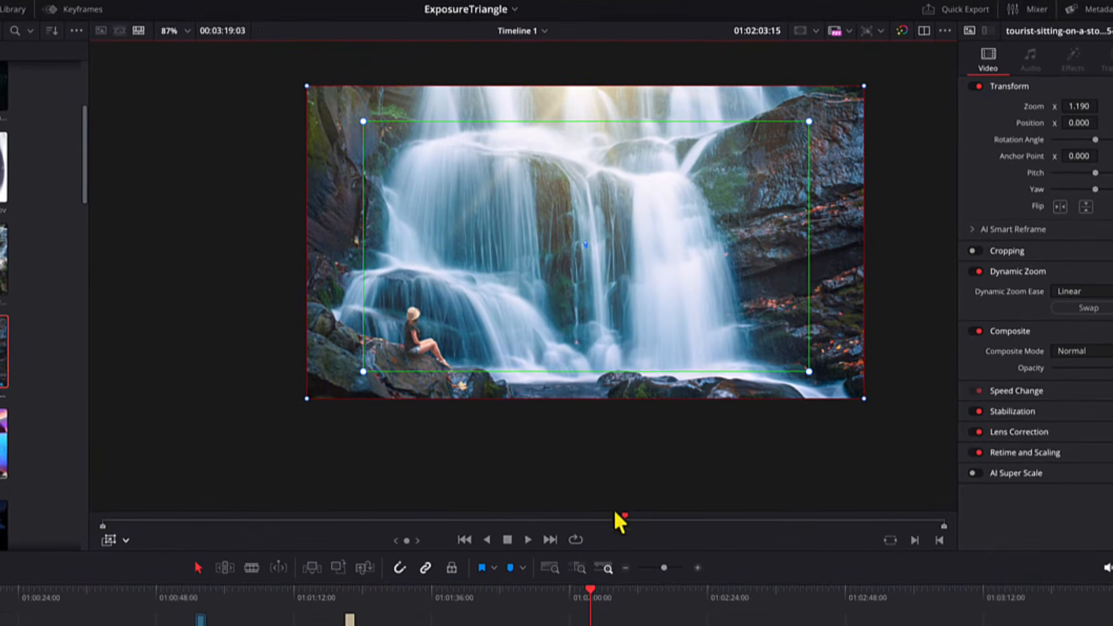
pyautogui.click(586, 595)
pyautogui.press('space')
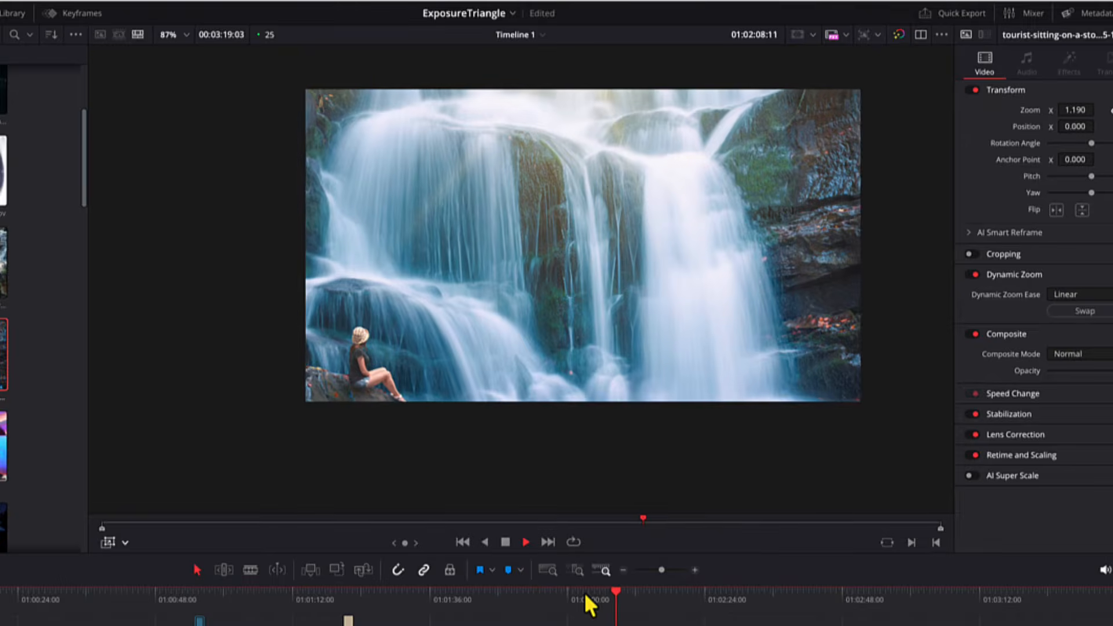
pyautogui.press('space')
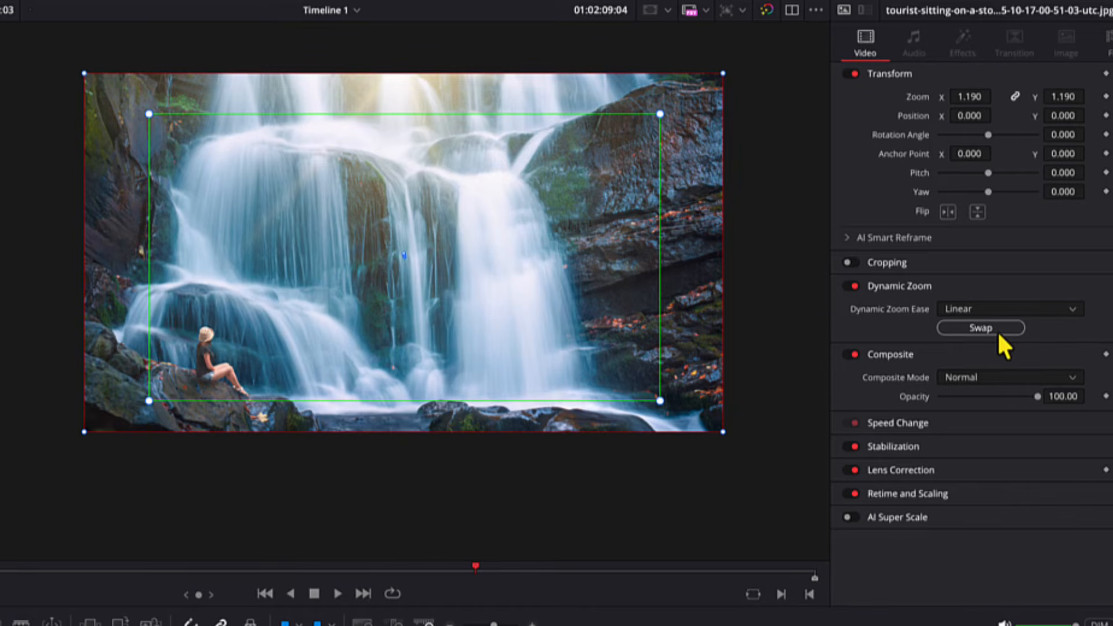
# Step: Swap the Dynamic Zoom start and end framing of the waterfall clip and preview it
pyautogui.click(996, 330)
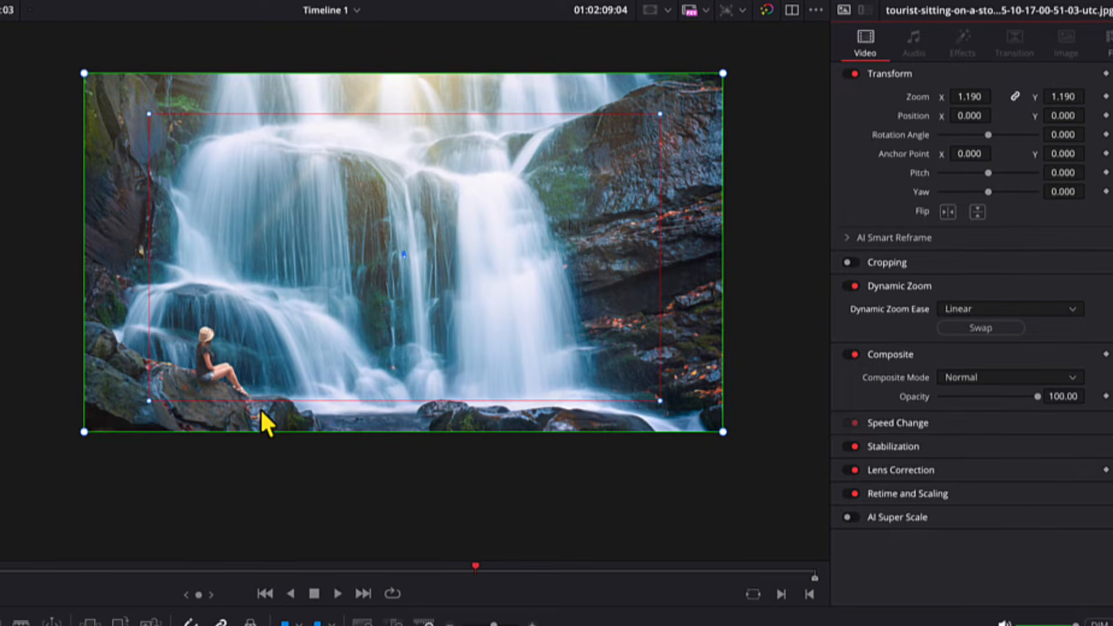
pyautogui.click(251, 625)
pyautogui.press('space')
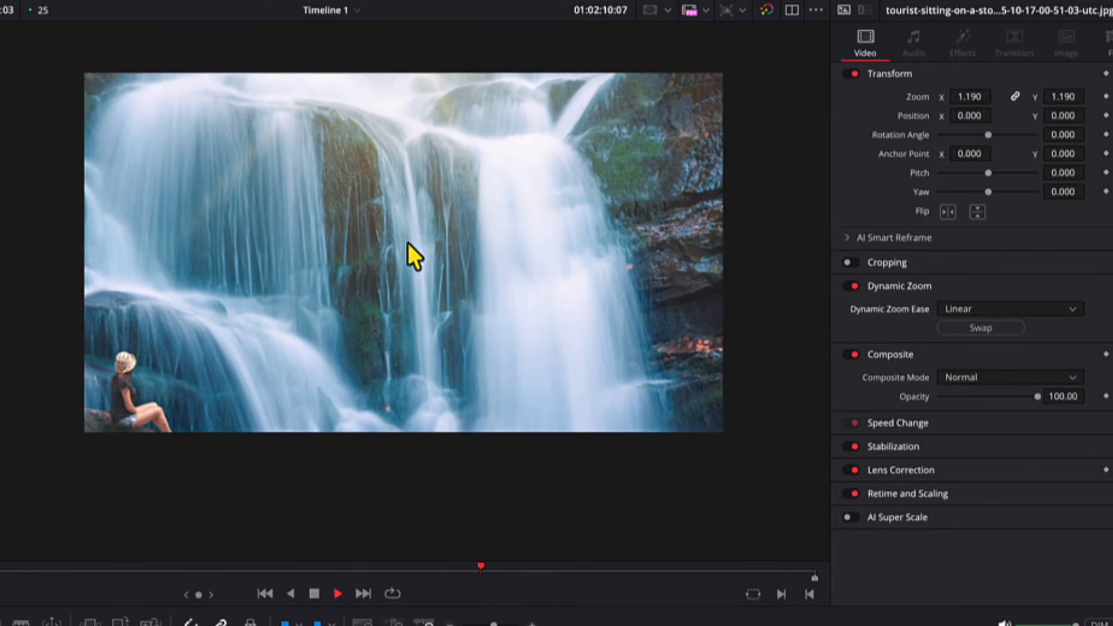
pyautogui.press('space')
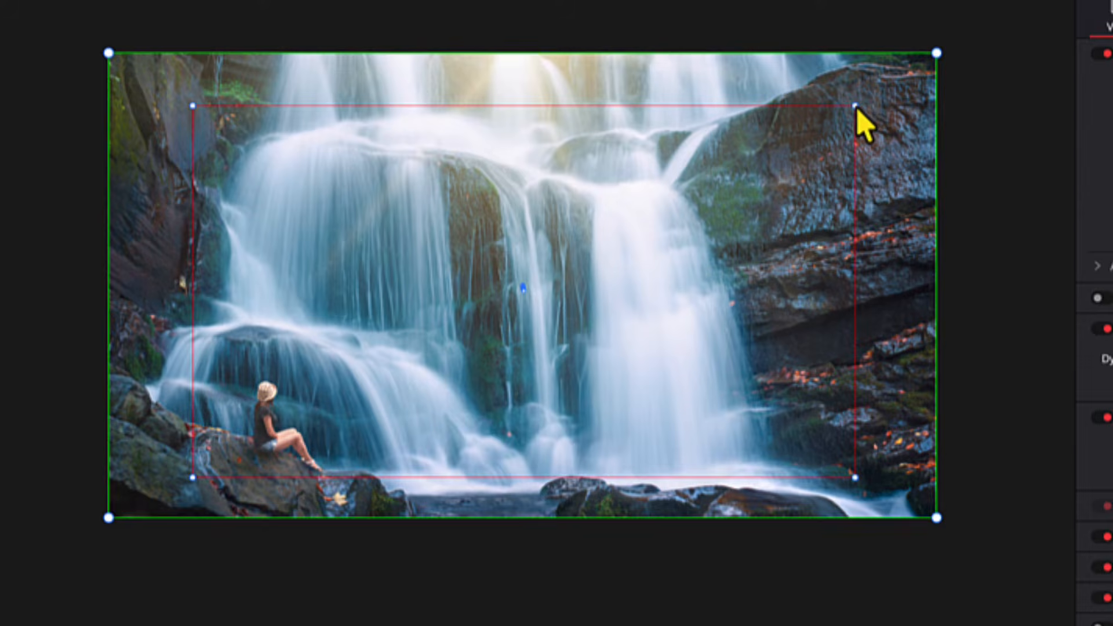
# Step: Shrink the end zoom box and move it down-left so it frames the seated tourist
pyautogui.moveTo(856, 107); pyautogui.dragTo(691, 198)
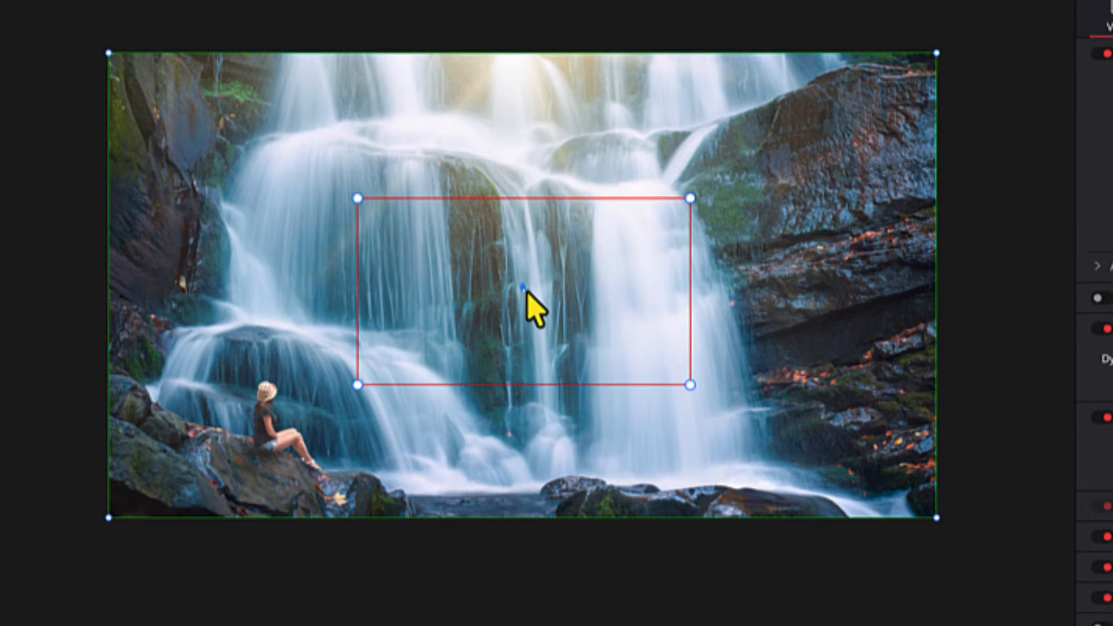
pyautogui.moveTo(530, 290); pyautogui.dragTo(479, 320)
pyautogui.moveTo(450, 338); pyautogui.dragTo(387, 399)
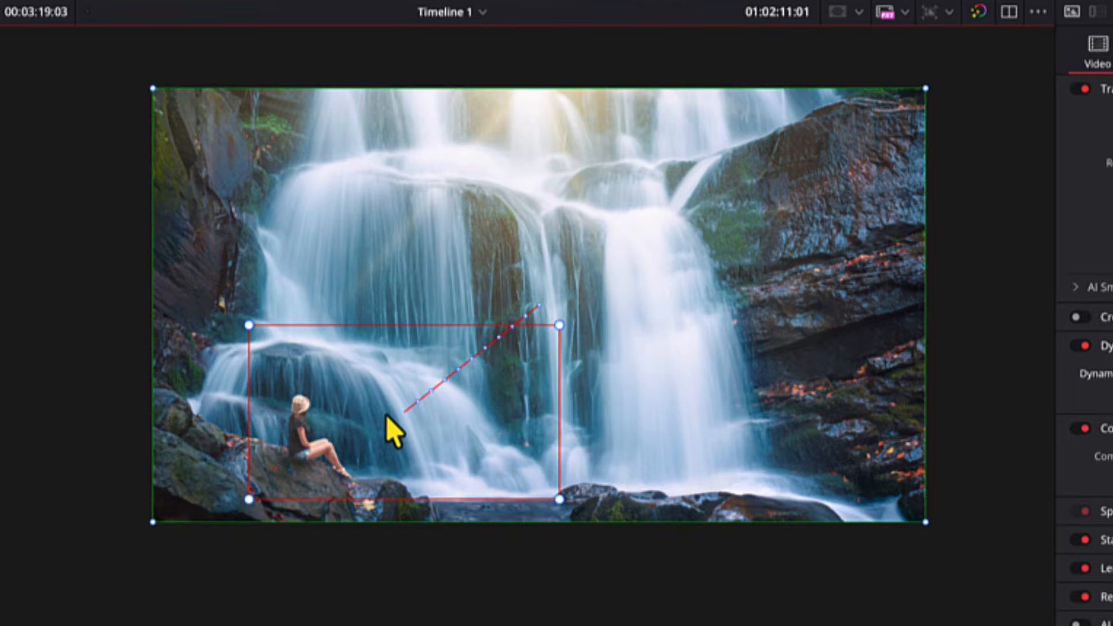
pyautogui.moveTo(404, 416); pyautogui.dragTo(390, 418)
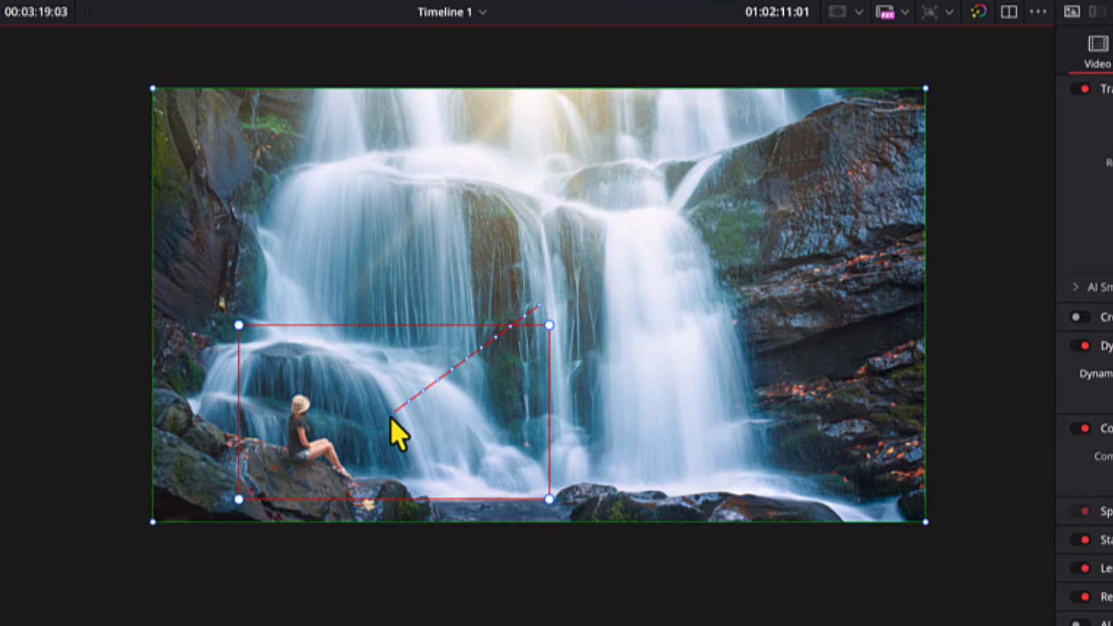
# Step: Play back the waterfall clip to preview the new zoom toward the tourist
pyautogui.click(539, 624)
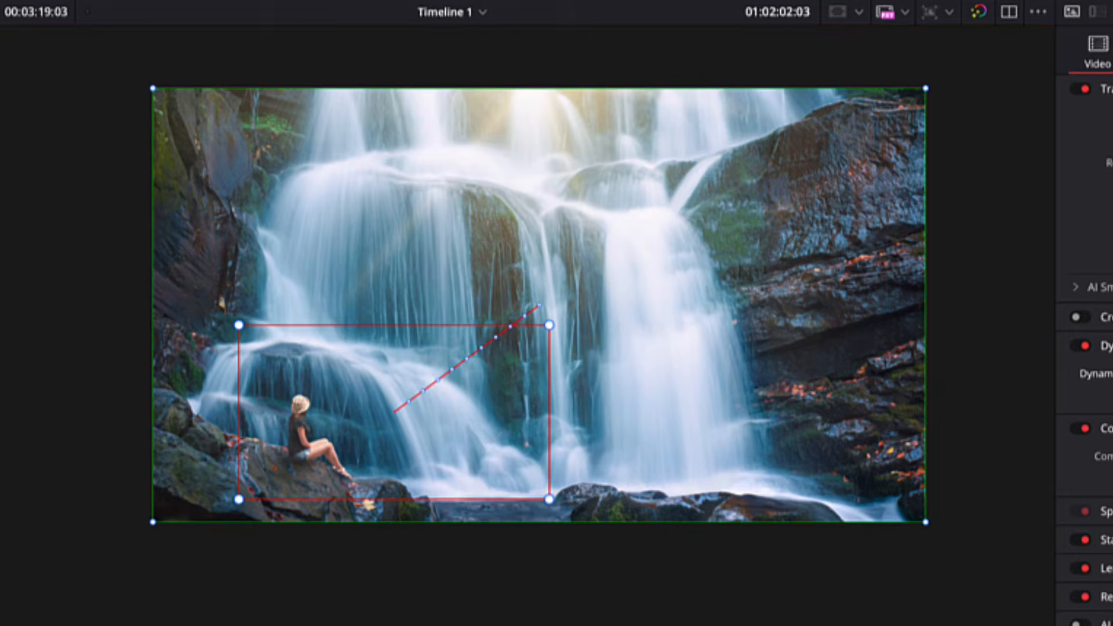
pyautogui.press('space')
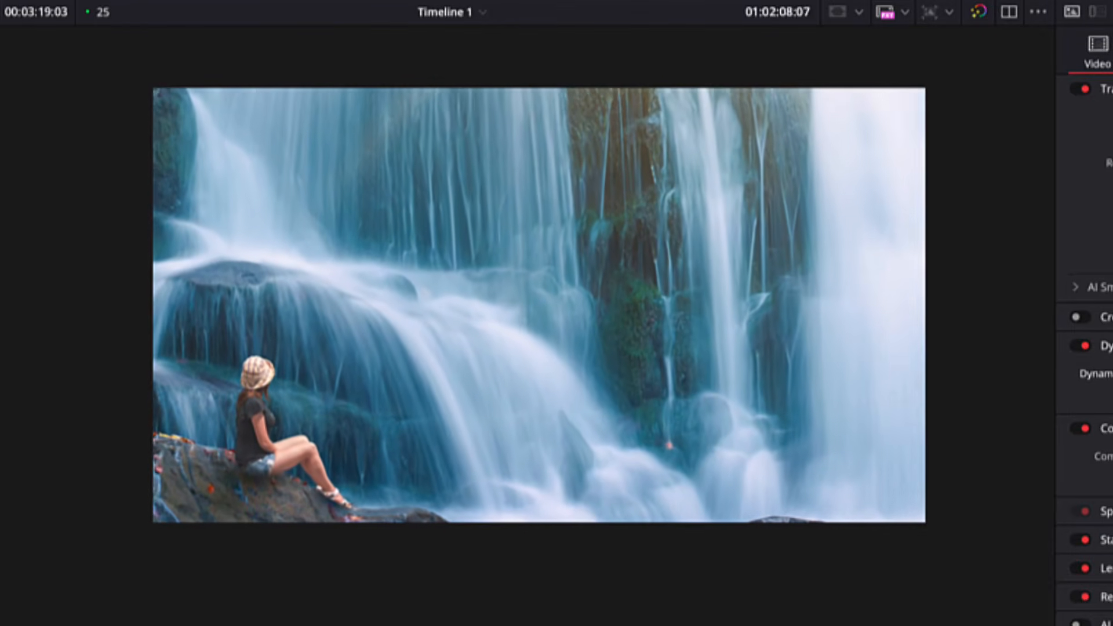
pyautogui.press('space')
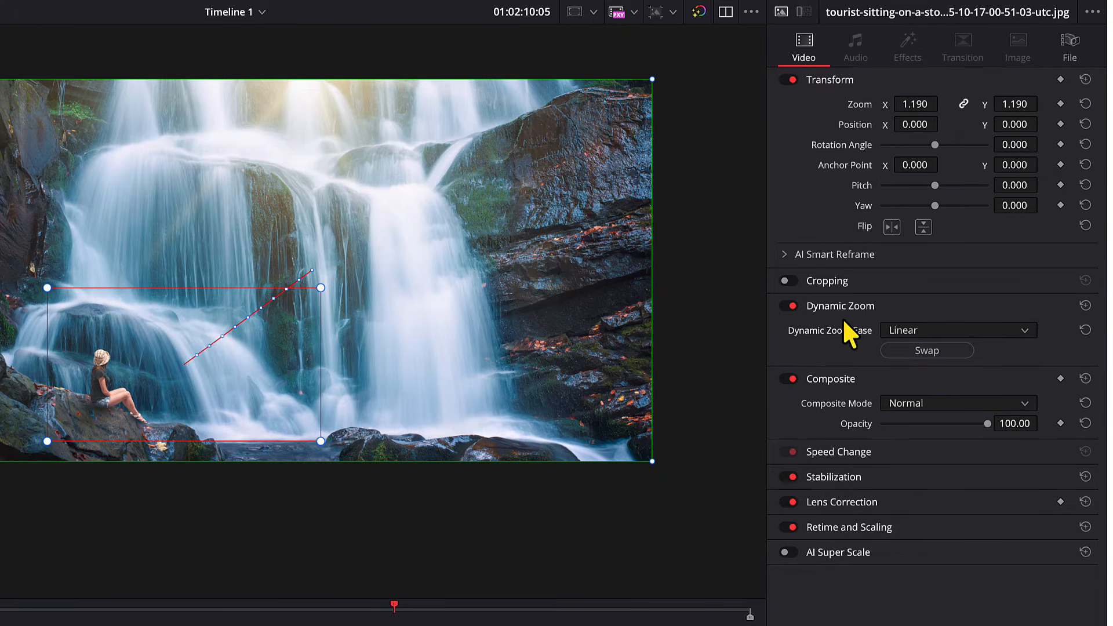
# Step: Set the waterfall clip's Dynamic Zoom Ease to Ease In and Out and play it back
pyautogui.click(912, 332)
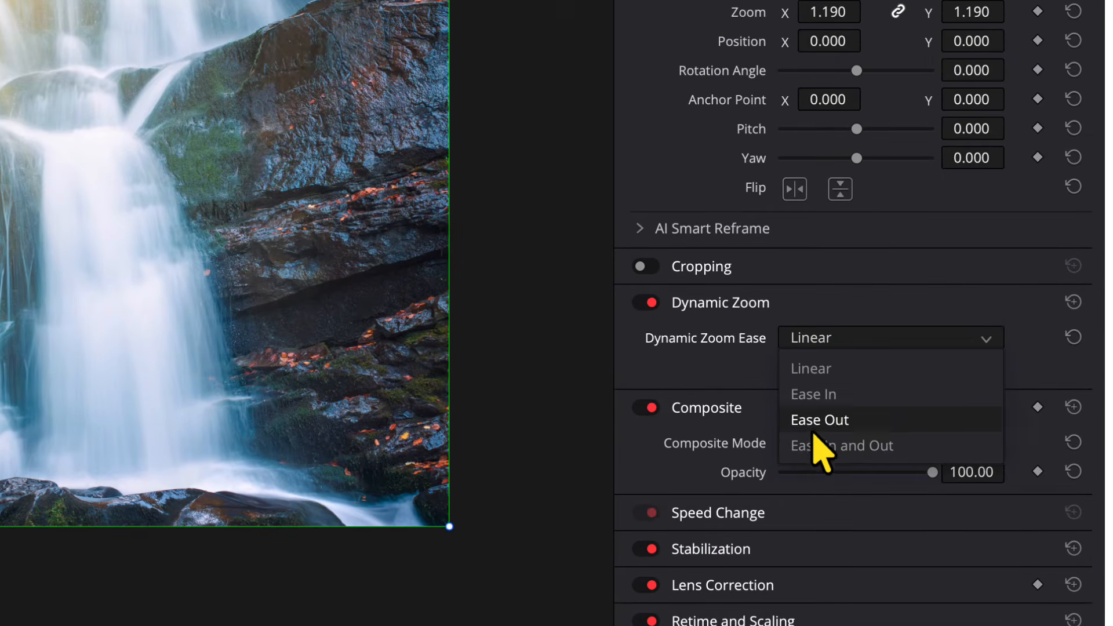
pyautogui.click(866, 468)
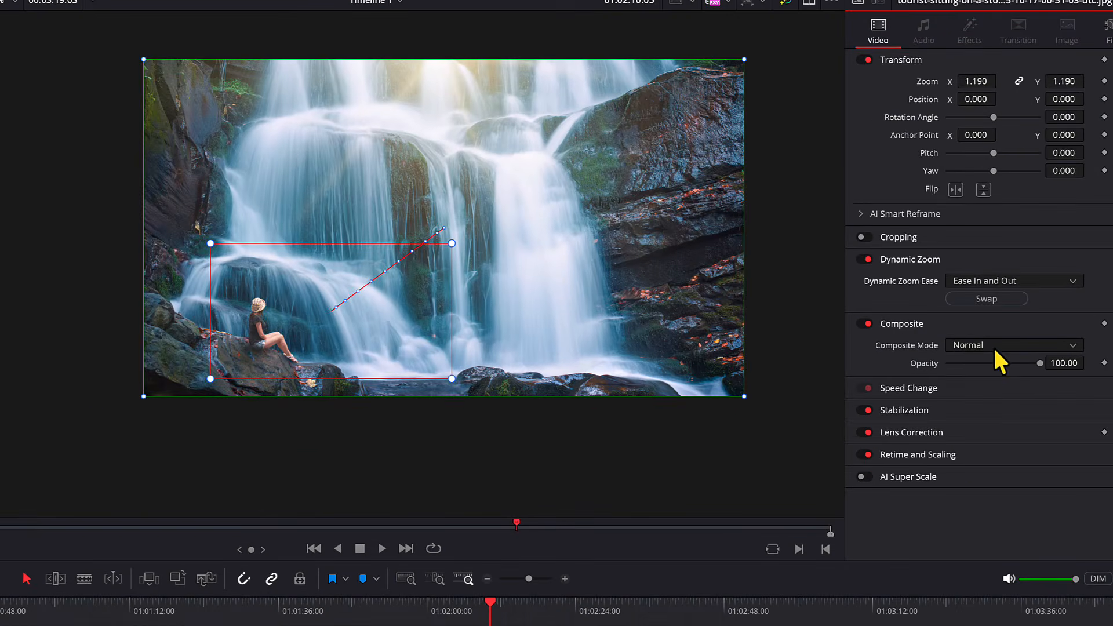
pyautogui.click(449, 610)
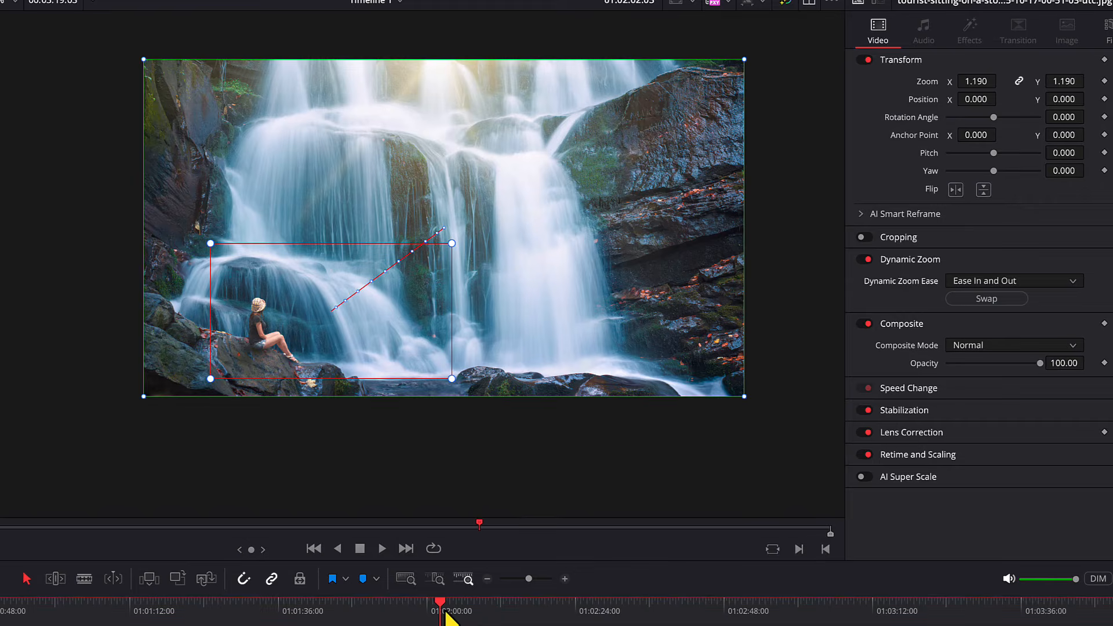
pyautogui.press('space')
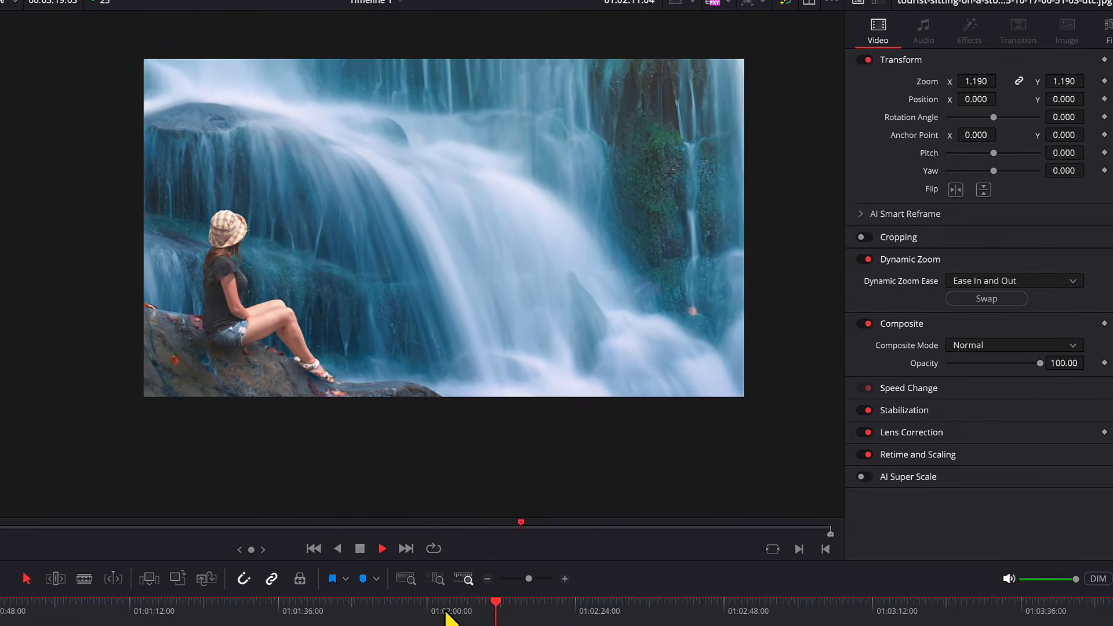
pyautogui.click(480, 609)
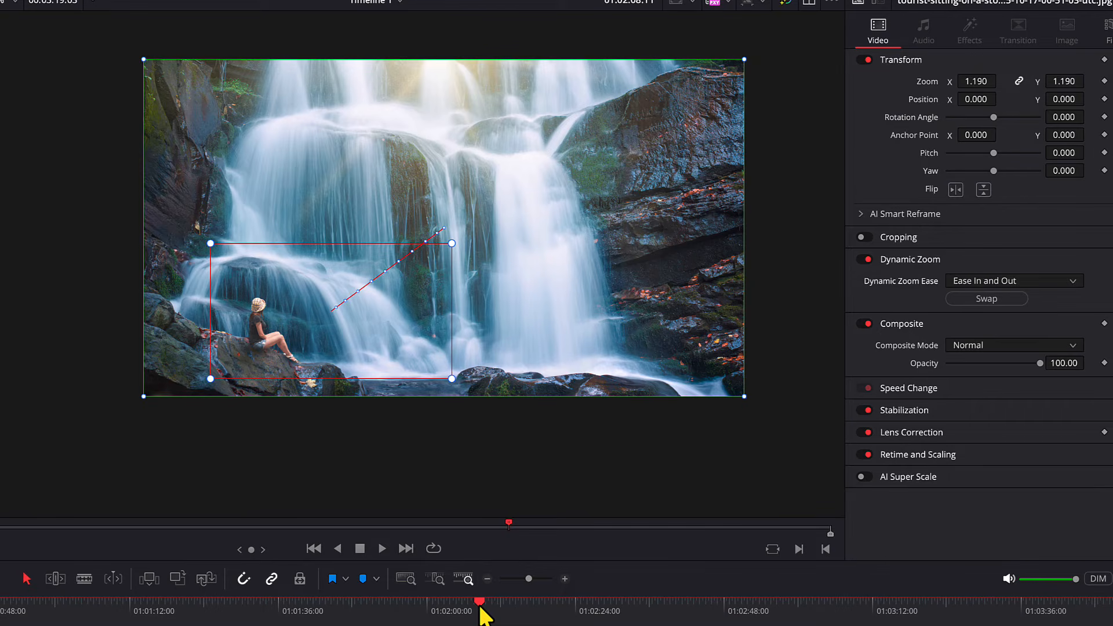
# Step: On the photographer clip, swap the zoom framing and shrink the end box around the camera and face
pyautogui.click(422, 607)
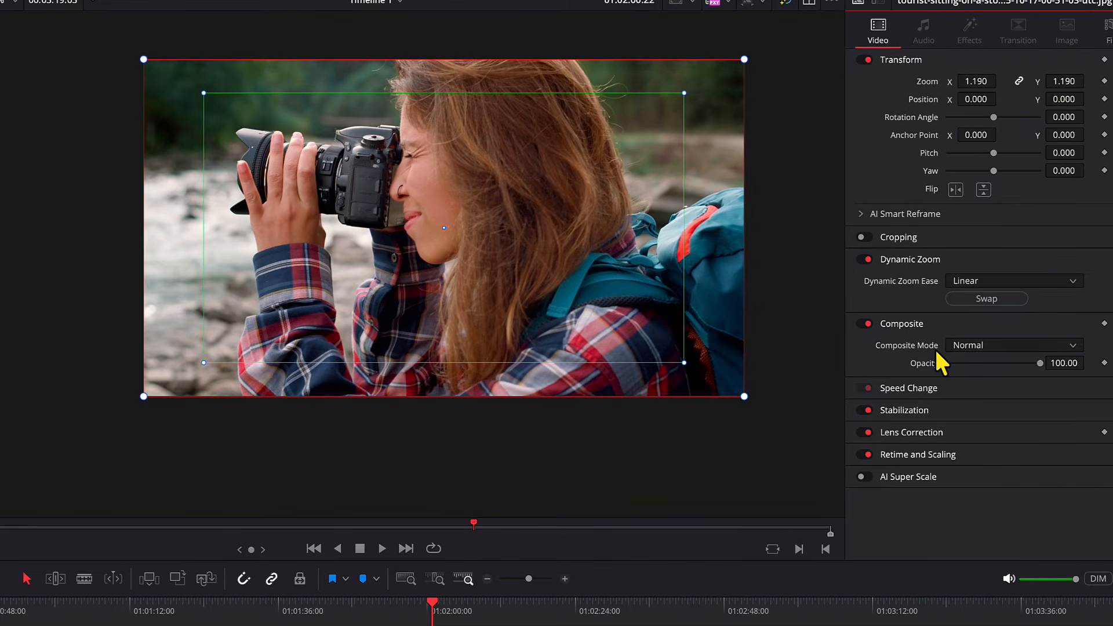
pyautogui.click(981, 296)
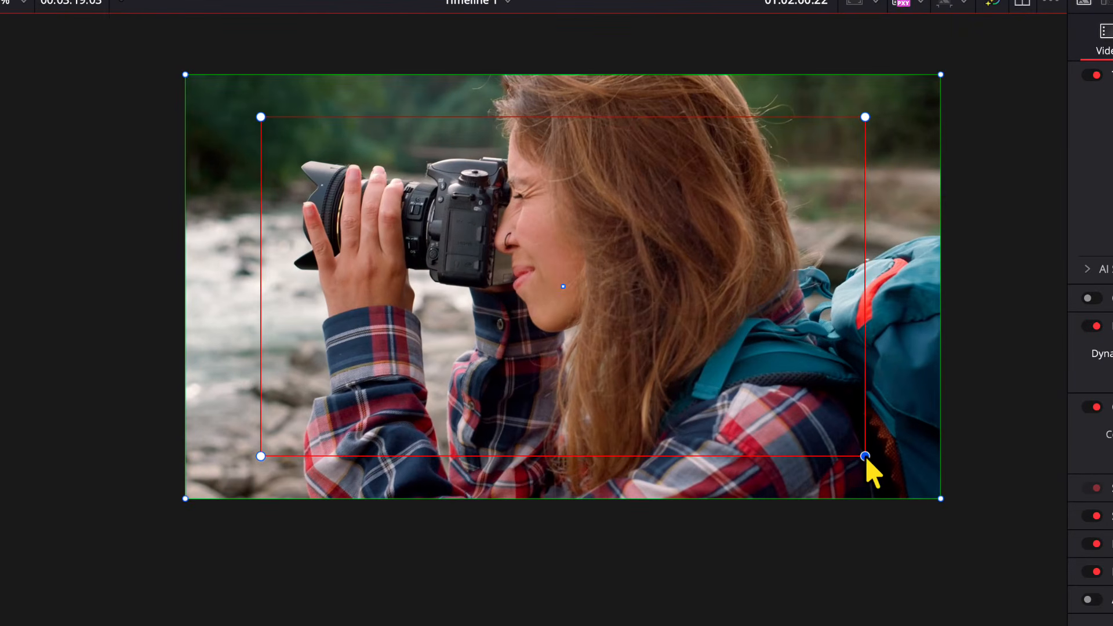
pyautogui.moveTo(684, 363); pyautogui.dragTo(679, 360)
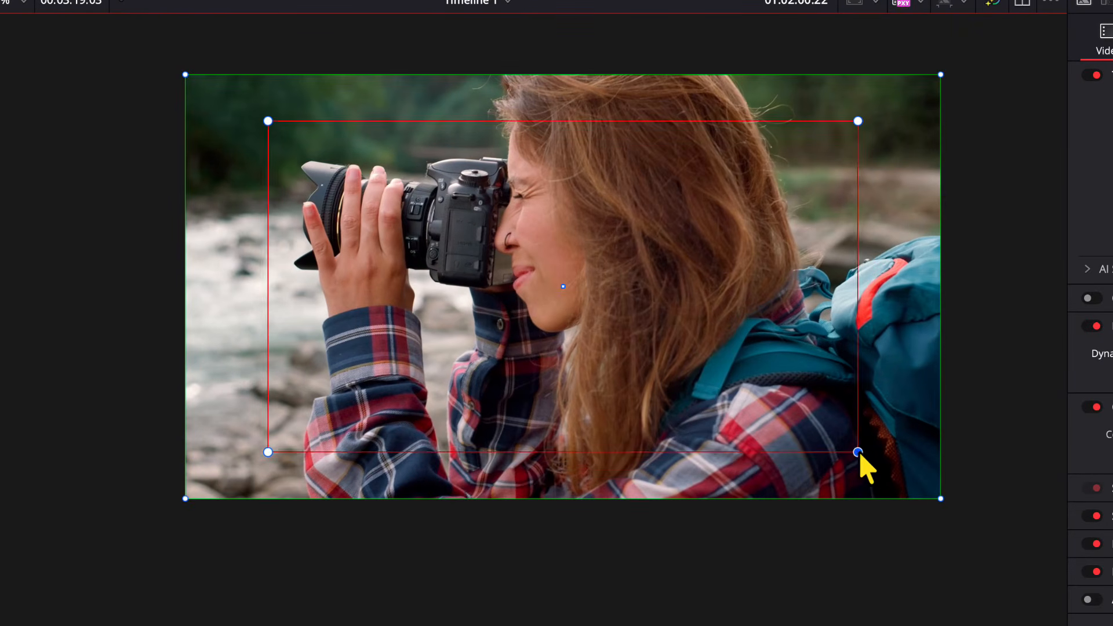
pyautogui.moveTo(859, 453); pyautogui.dragTo(764, 406)
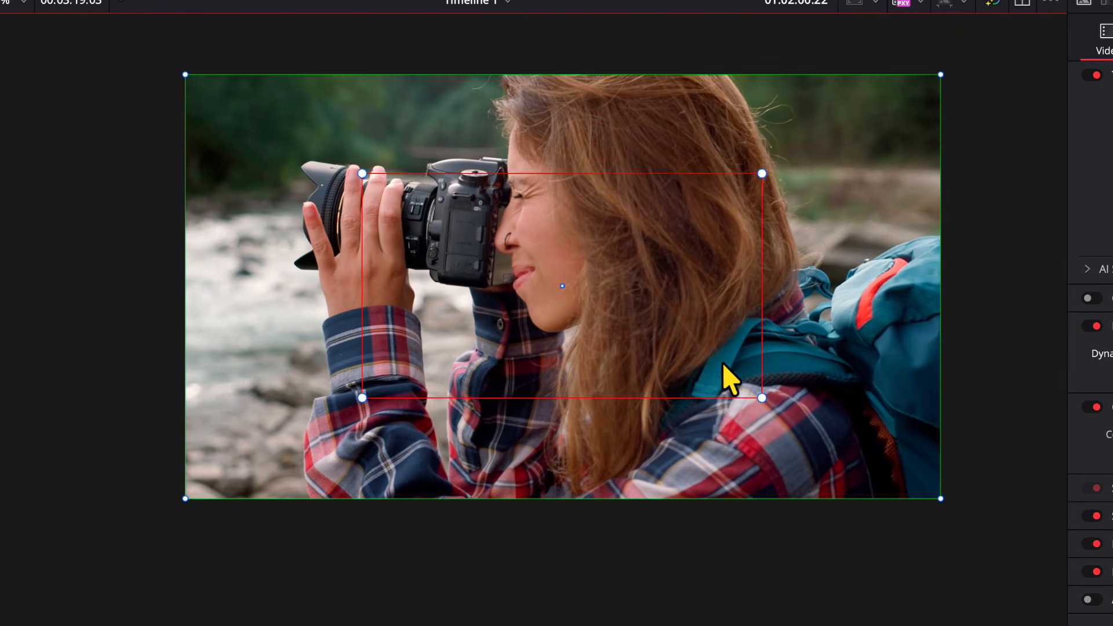
pyautogui.moveTo(723, 364); pyautogui.dragTo(621, 312)
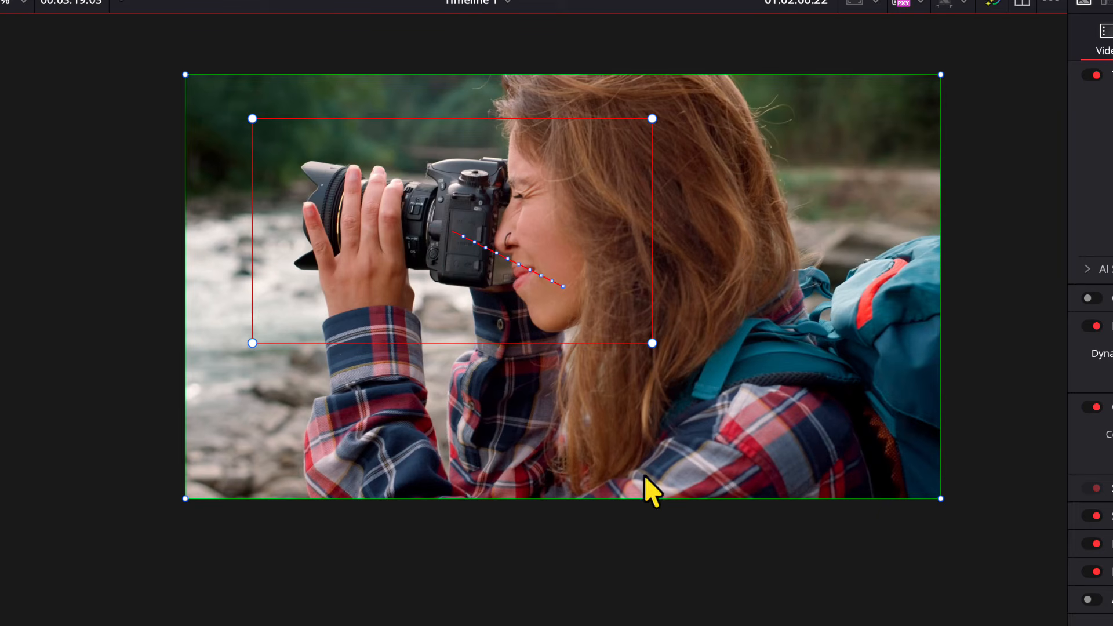
# Step: Play the photographer clip from its start to preview the dynamic zoom
pyautogui.press('Up')
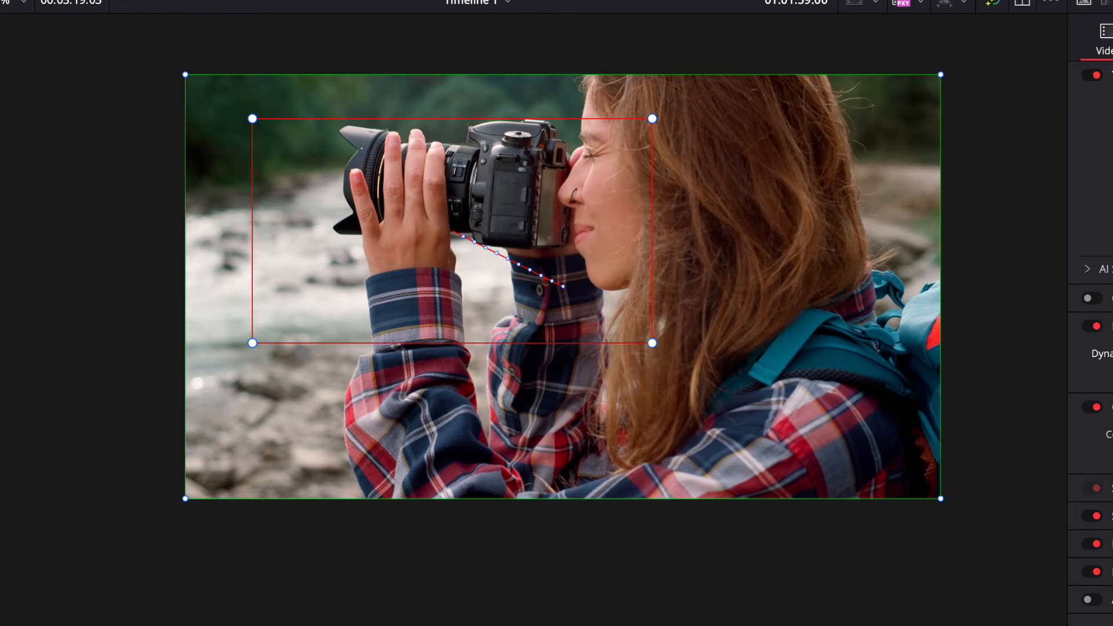
pyautogui.press('space')
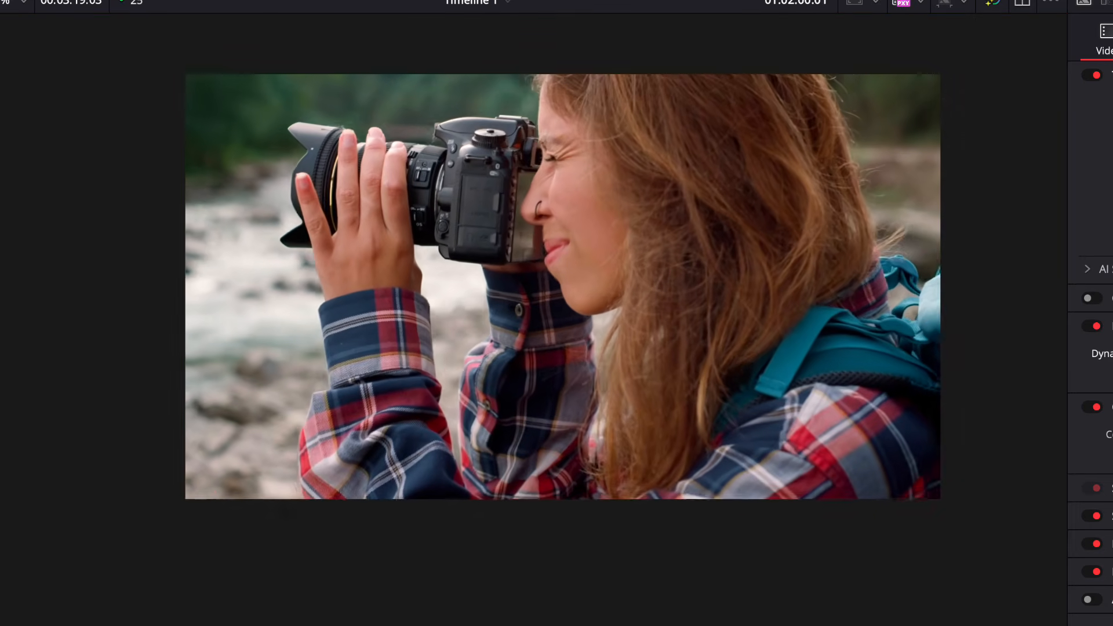
pyautogui.press('space')
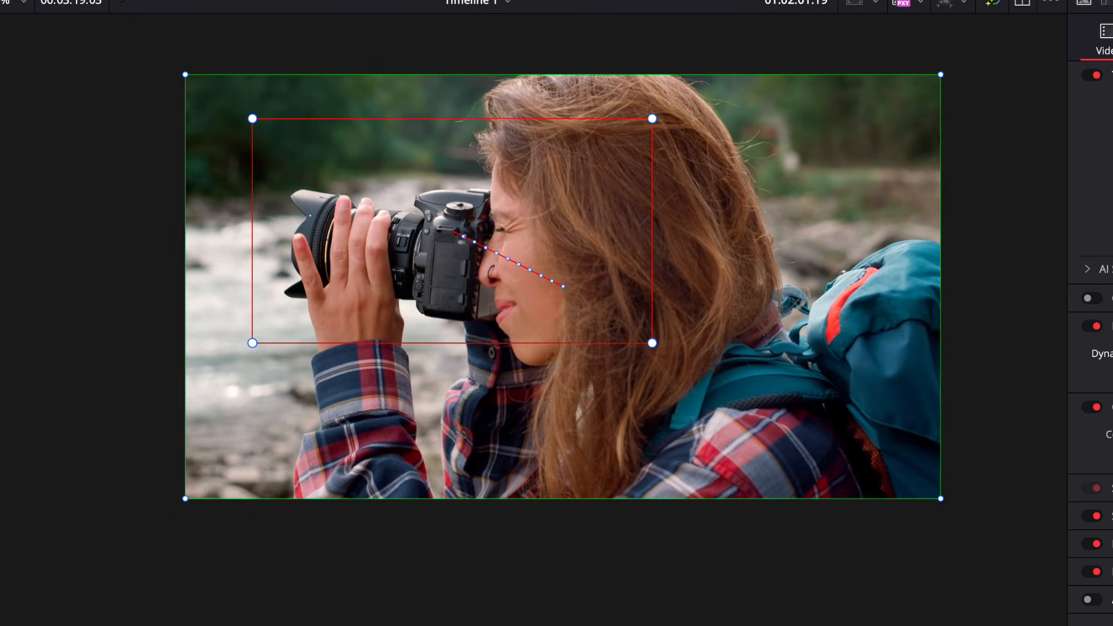
pyautogui.press('Up')
pyautogui.press('space')
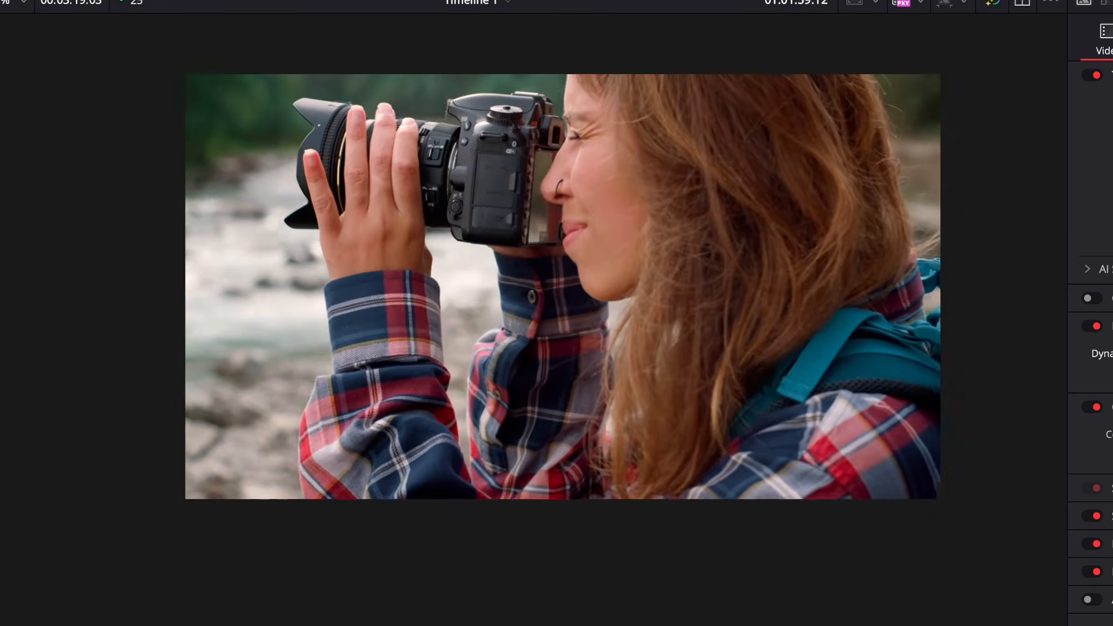
pyautogui.press('space')
pyautogui.press('space')
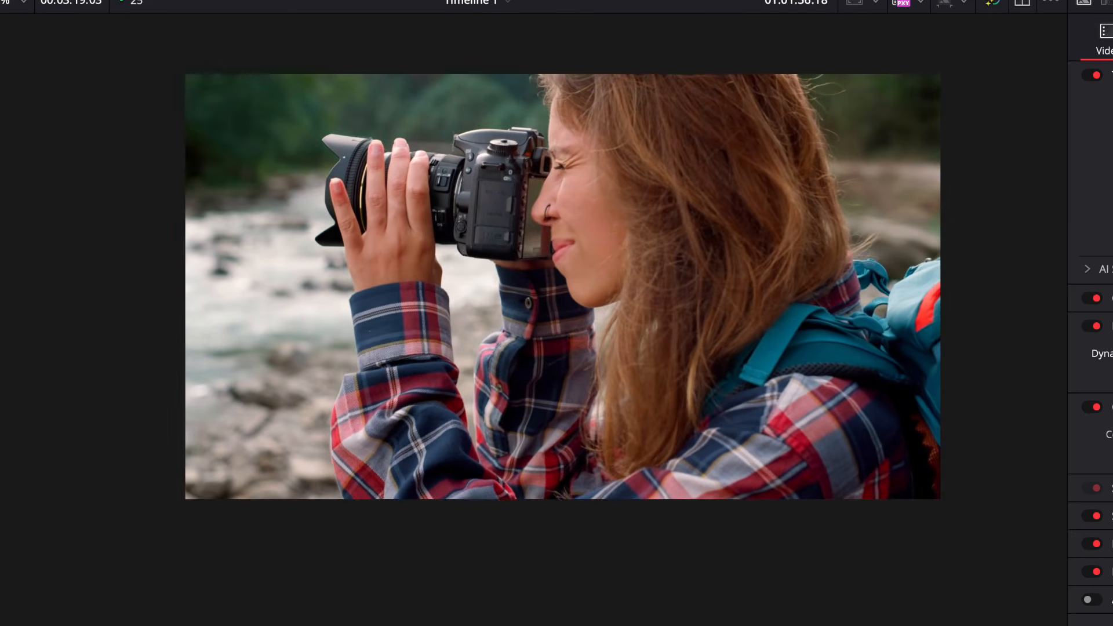